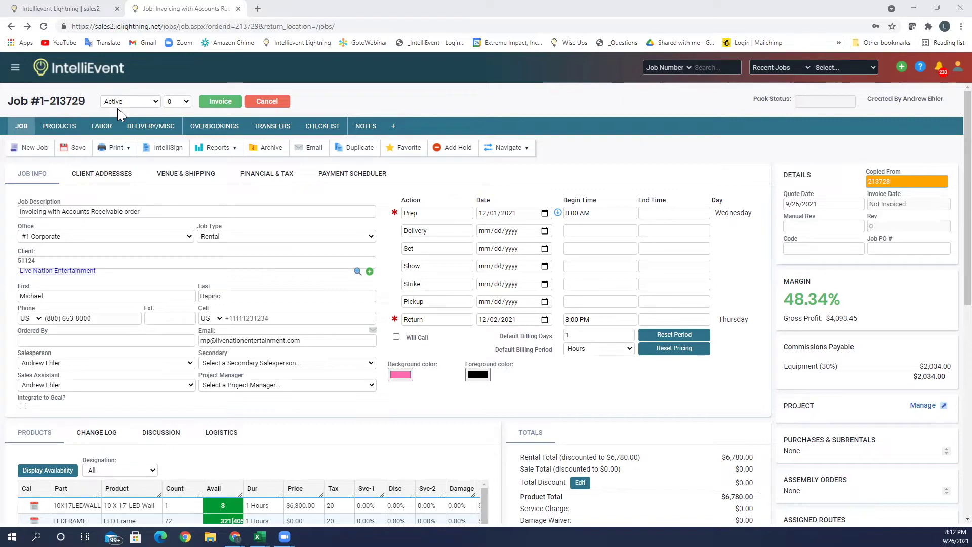
# Step: Leave job 213729's status set to Active
pyautogui.click(155, 102)
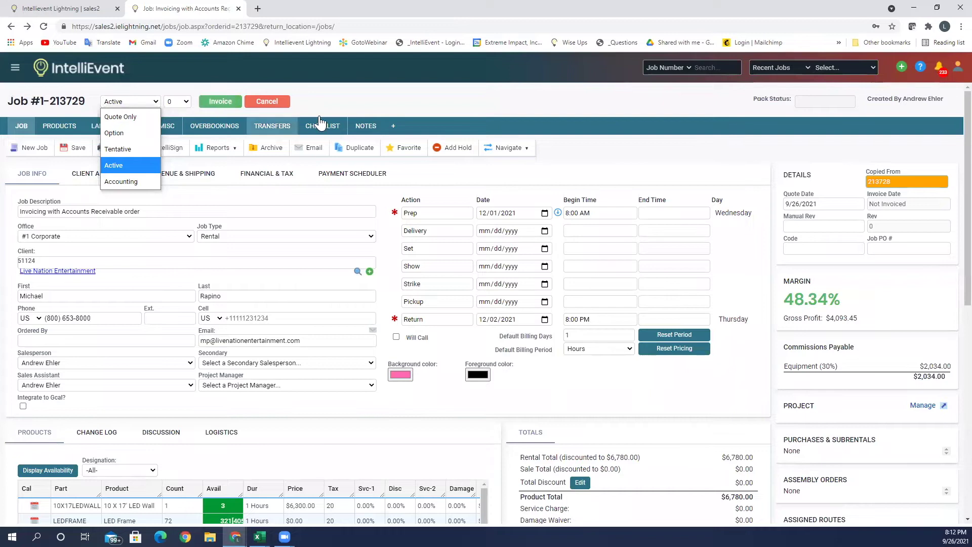
pyautogui.click(336, 101)
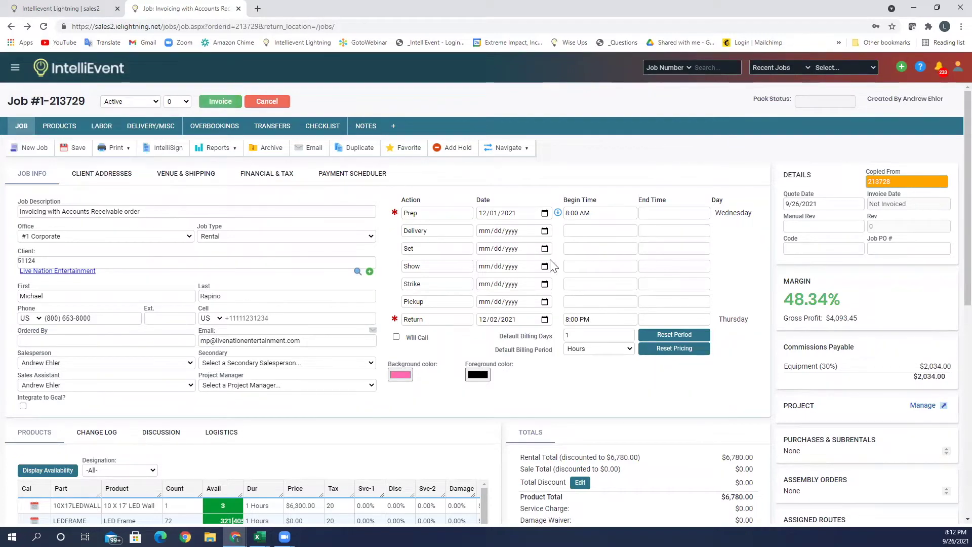
pyautogui.scroll(-3, 553, 266)
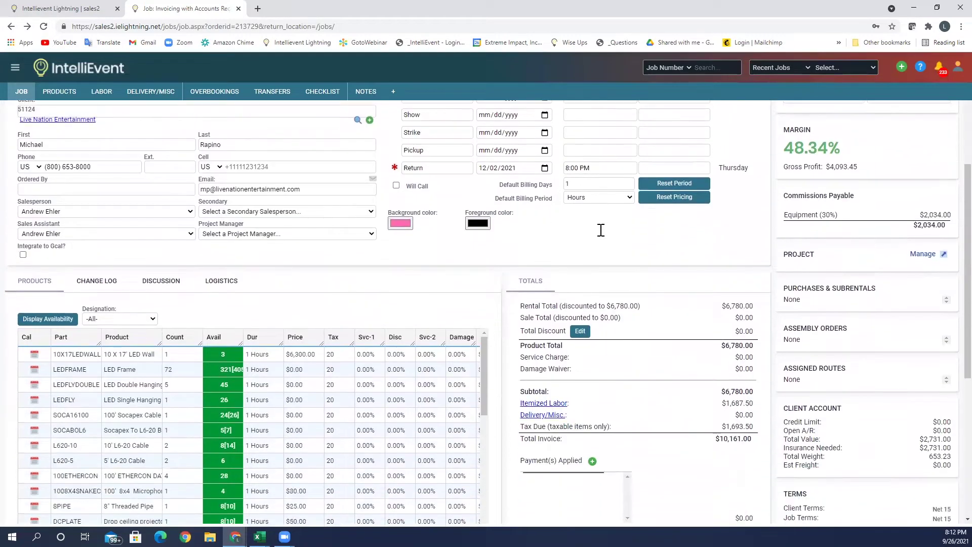
pyautogui.scroll(-1, 603, 235)
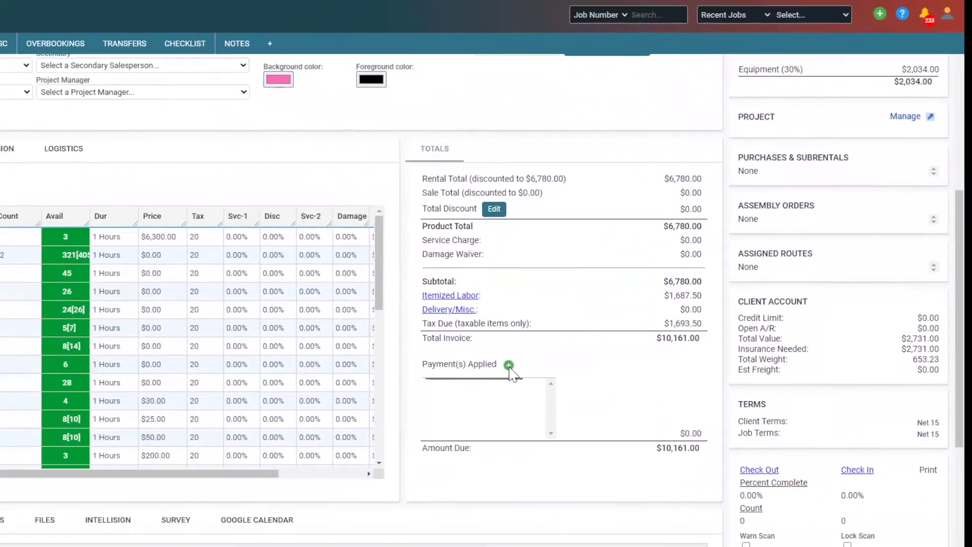
# Step: Record and save a $5,000 Credit Card deposit payment against the job
pyautogui.click(509, 364)
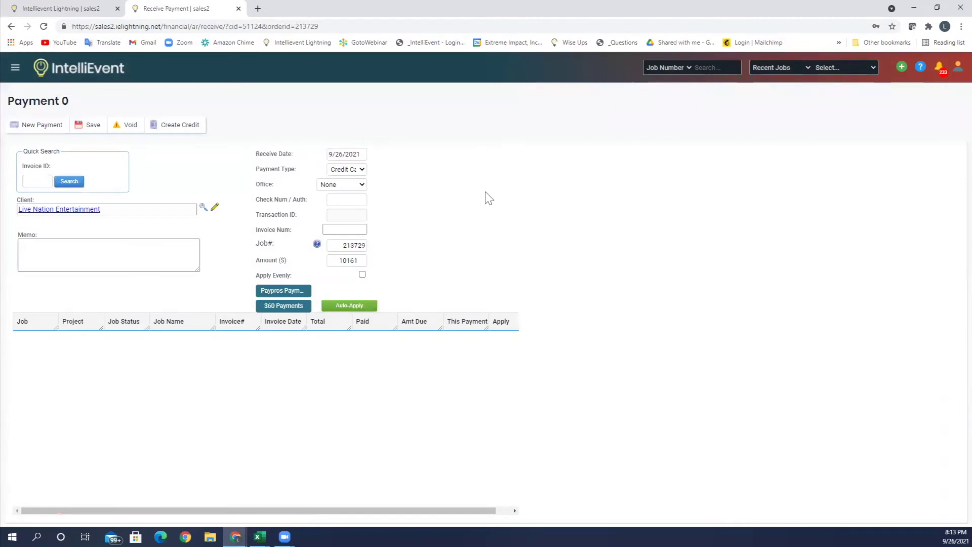
pyautogui.click(361, 170)
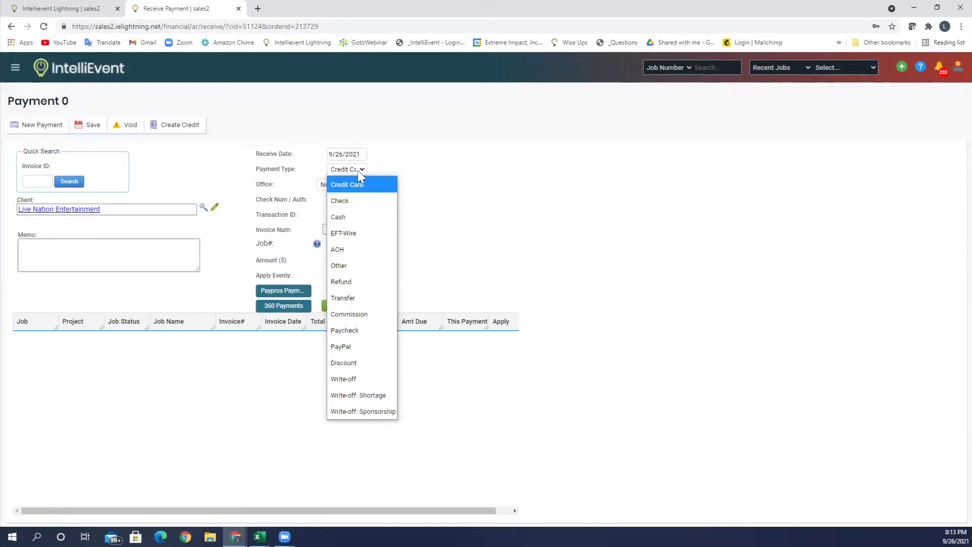
pyautogui.click(379, 170)
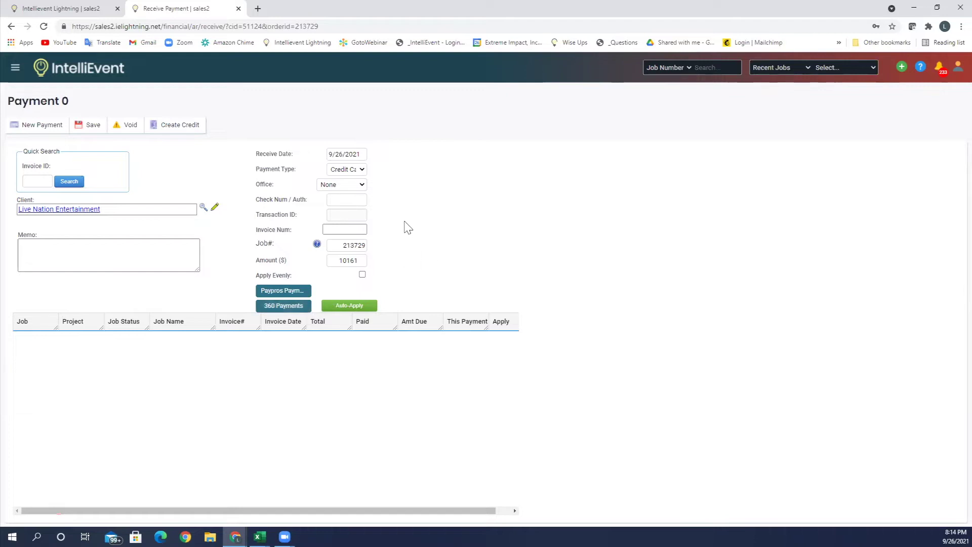
pyautogui.click(345, 261)
pyautogui.moveTo(345, 261); pyautogui.dragTo(361, 267)
pyautogui.write('5000')
pyautogui.click(84, 128)
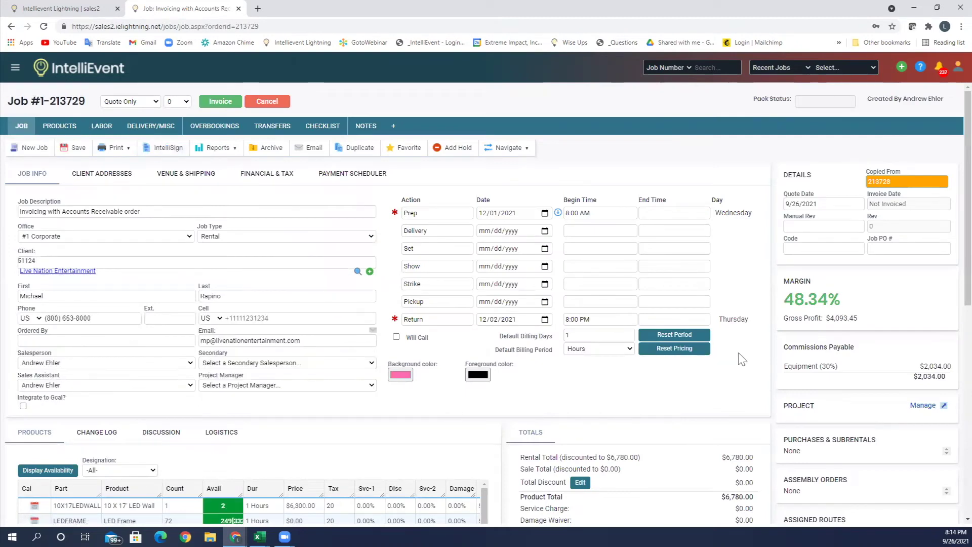
pyautogui.scroll(-3, 757, 344)
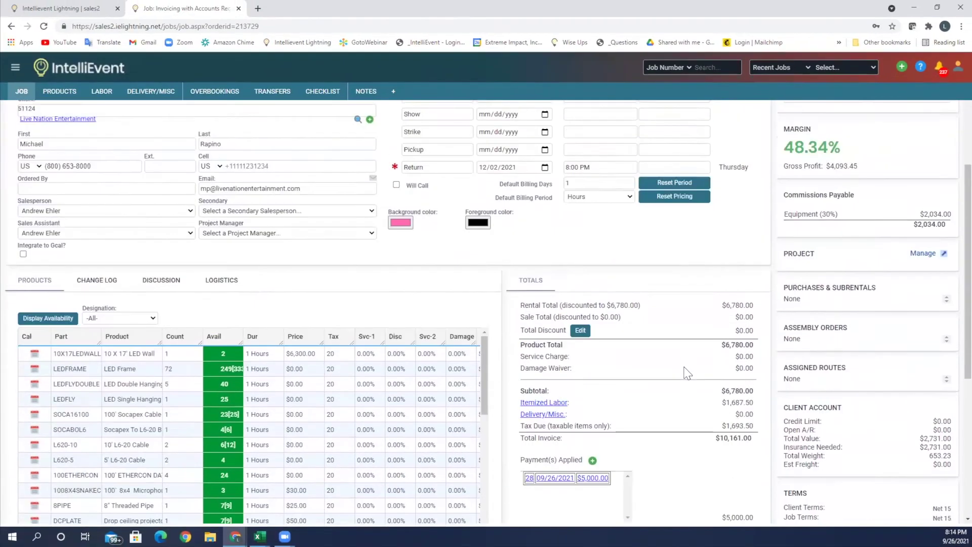
pyautogui.scroll(5, 695, 378)
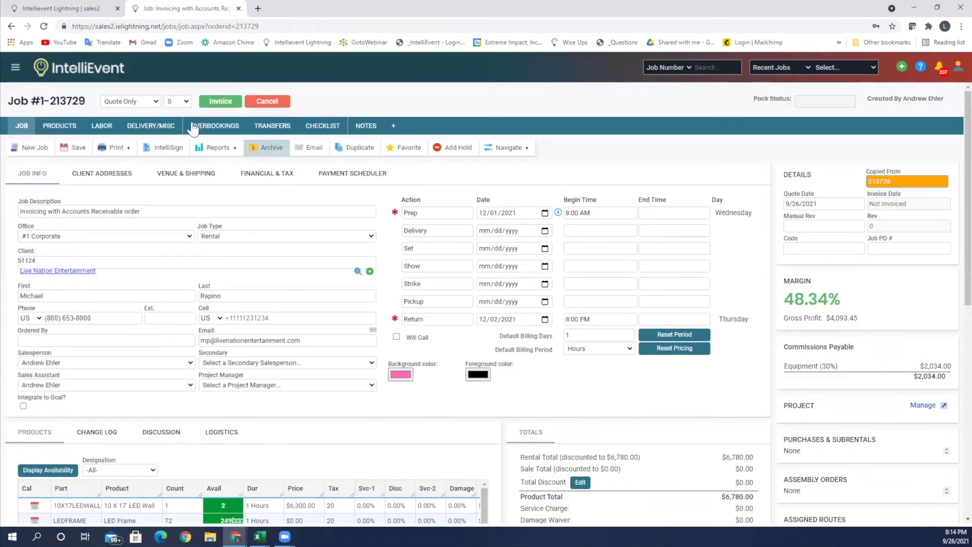
pyautogui.click(157, 102)
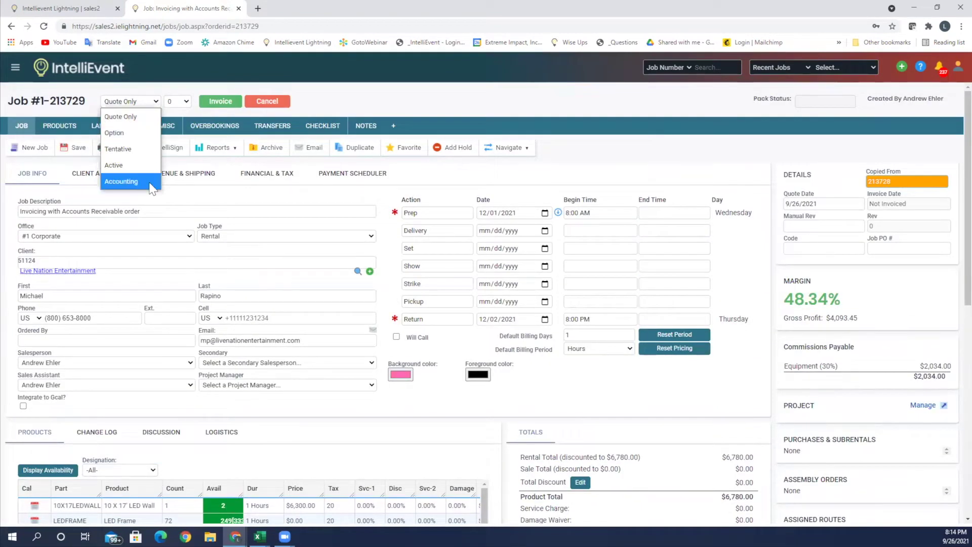
# Step: Invoice job 213729 using the Invoice and Email option
pyautogui.click(220, 103)
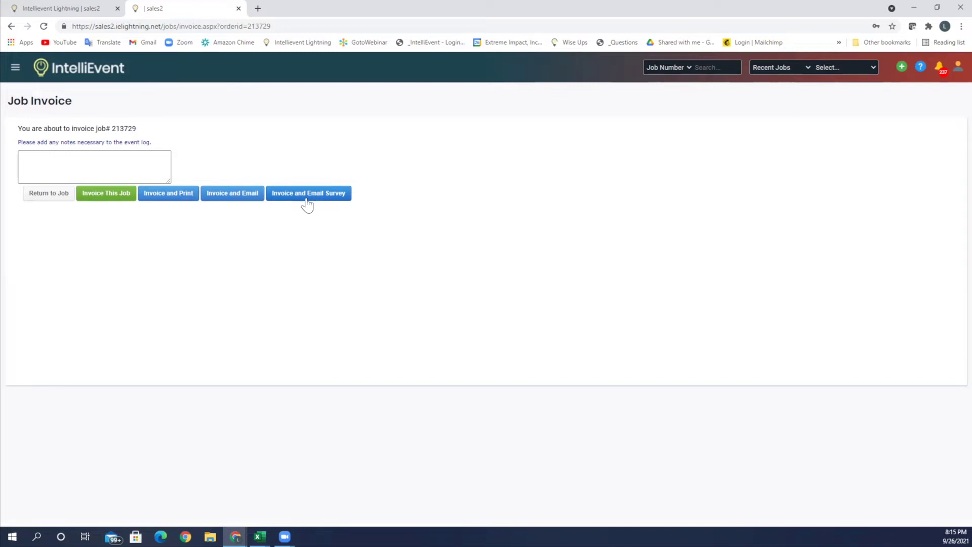
pyautogui.click(234, 198)
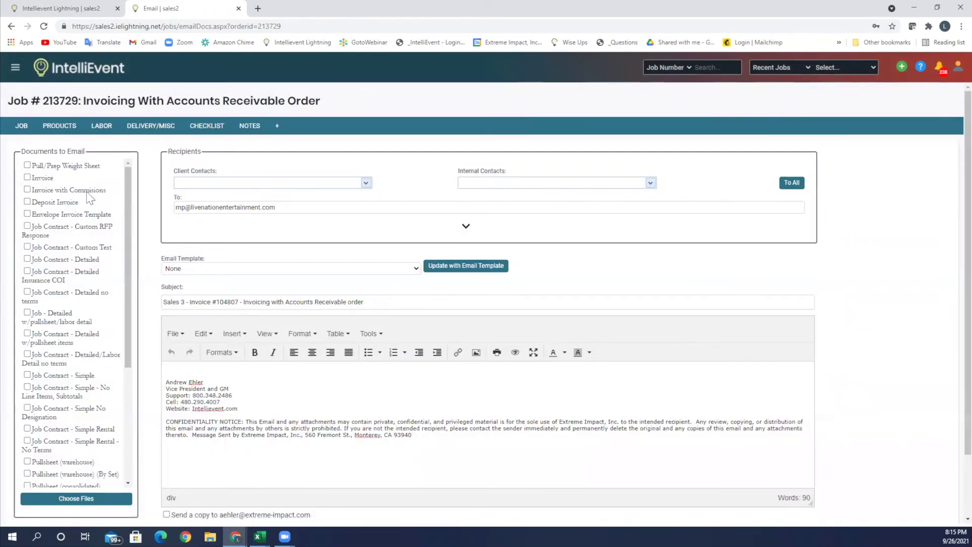
# Step: Review the Documents to Email list on invoice #104807's email page
pyautogui.scroll(-5, 85, 202)
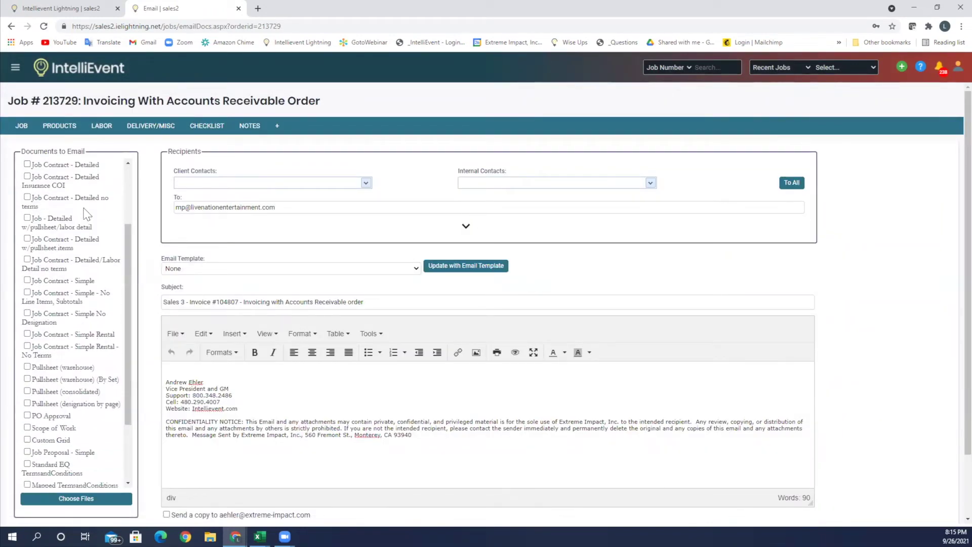
pyautogui.scroll(-2, 85, 216)
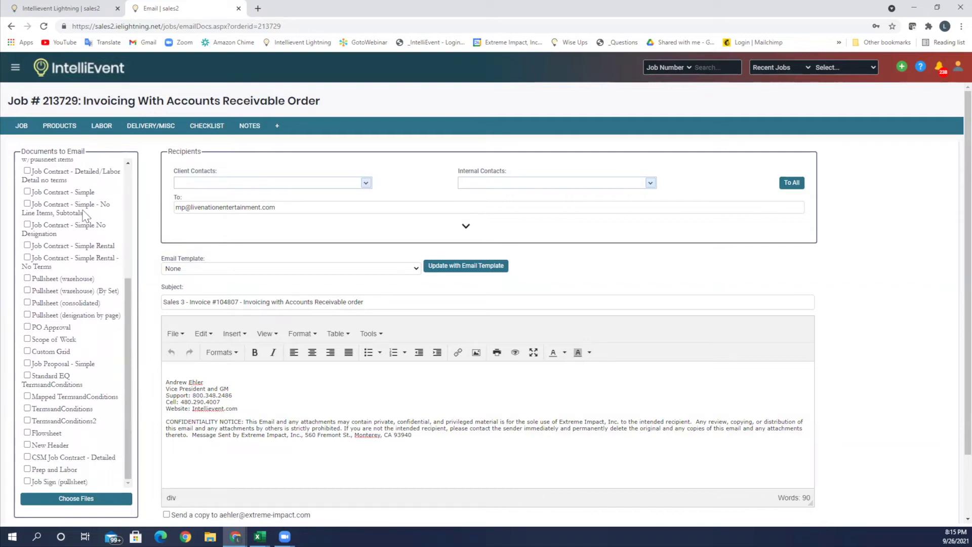
pyautogui.scroll(7, 85, 216)
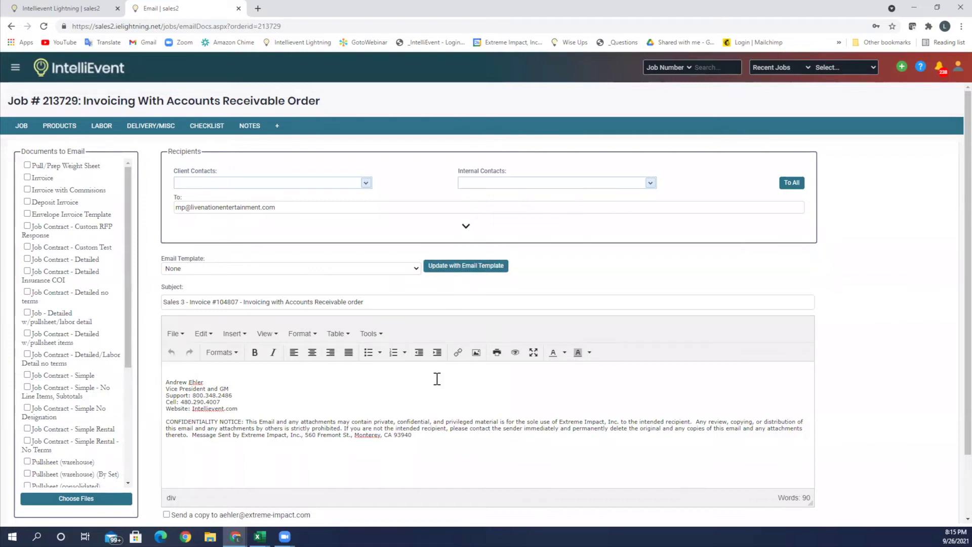
# Step: Load the Sales Template text into the email body and review the message
pyautogui.click(399, 270)
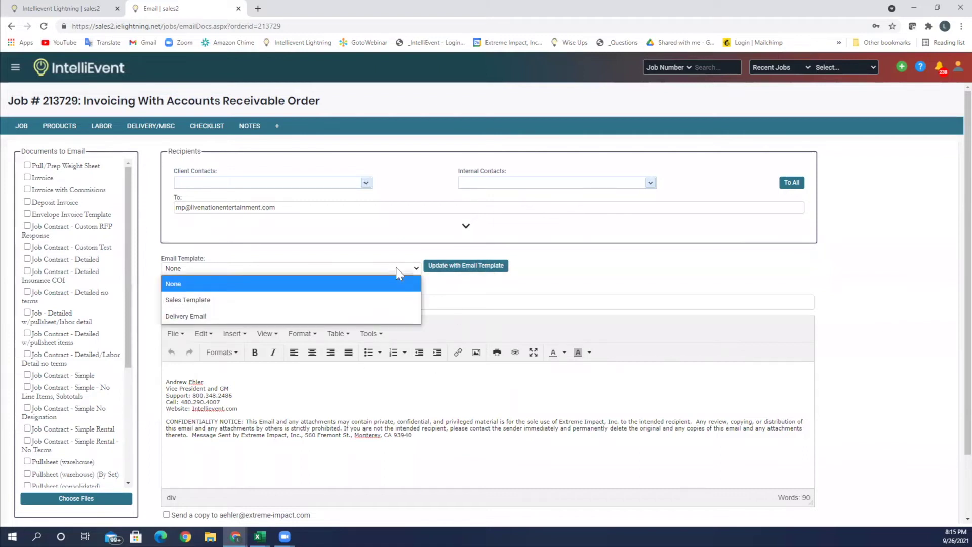
pyautogui.click(380, 300)
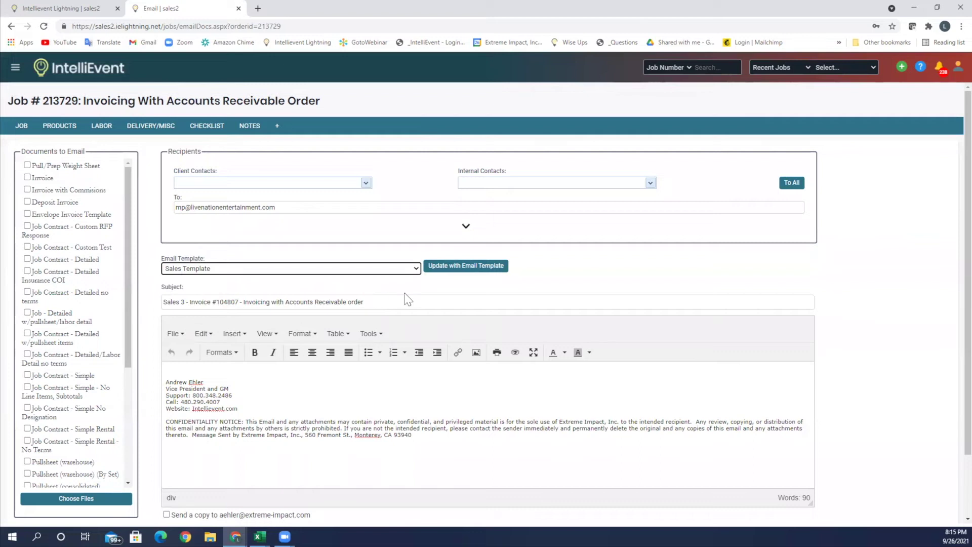
pyautogui.click(467, 272)
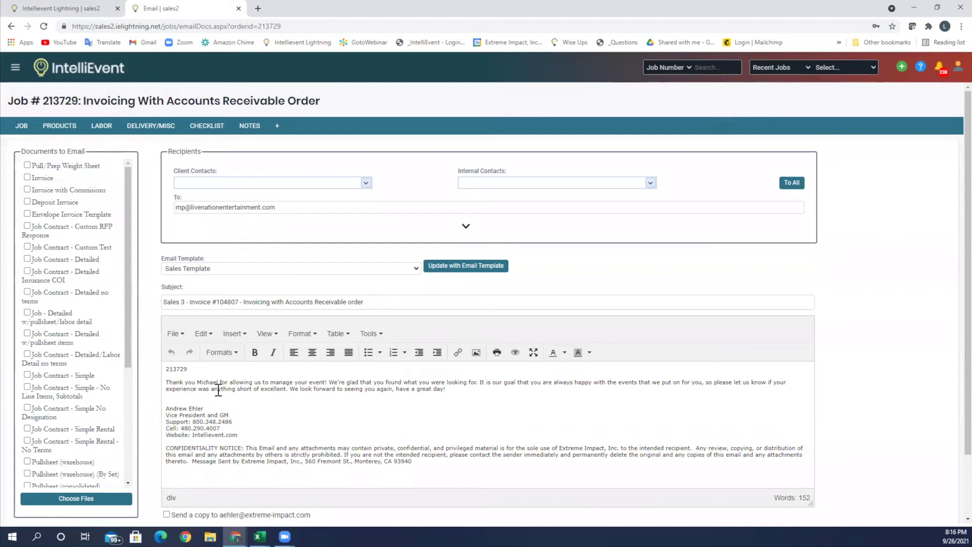
pyautogui.scroll(-2, 296, 383)
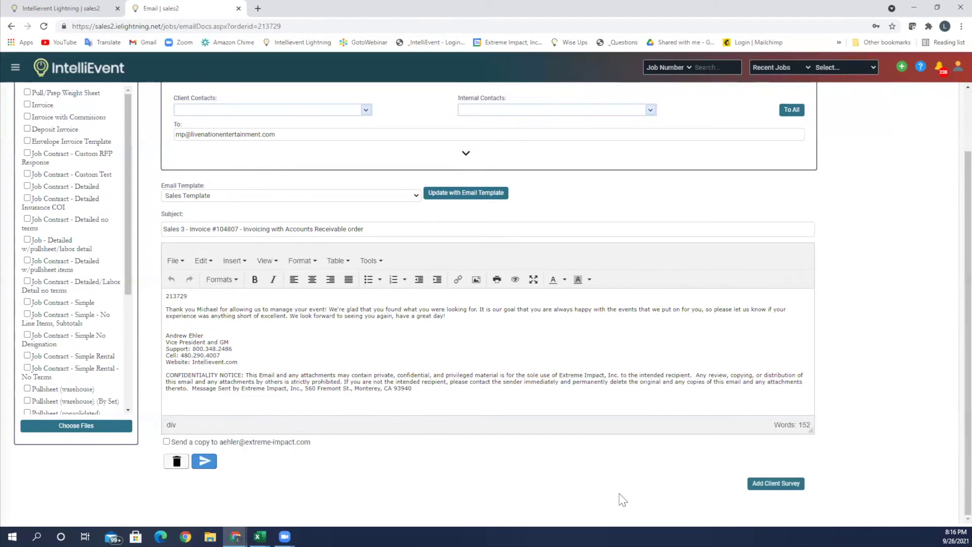
pyautogui.scroll(2, 621, 500)
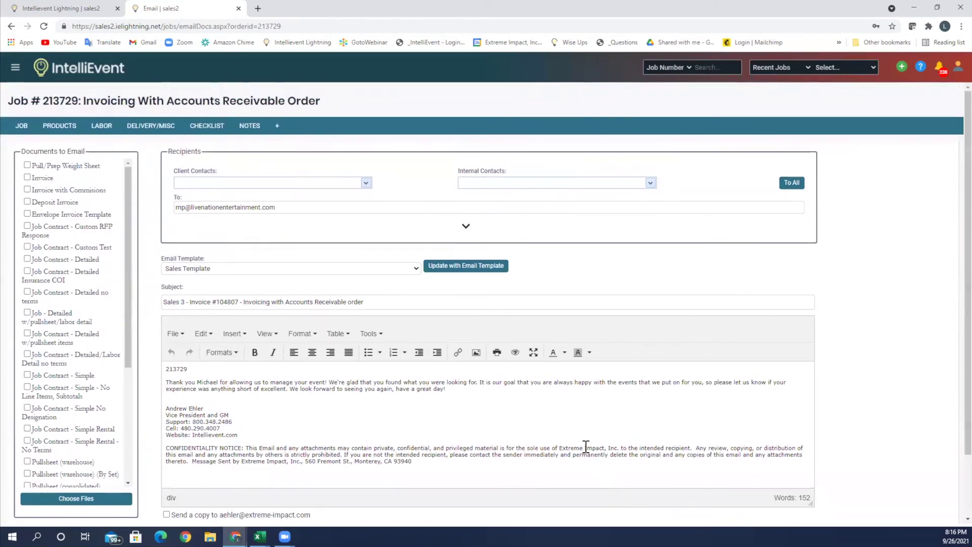
pyautogui.scroll(-2, 585, 449)
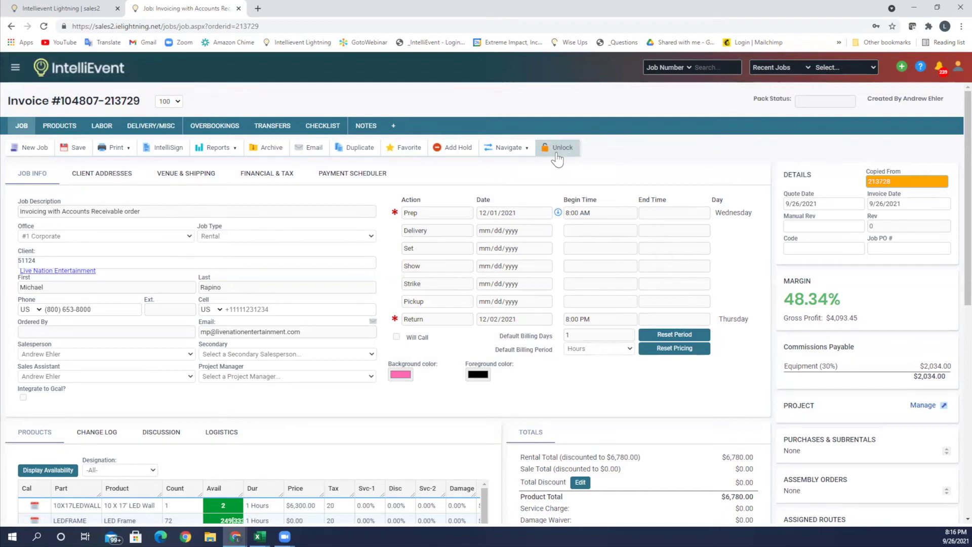
# Step: Expand Reports in the sidebar menu to list its categories
pyautogui.click(16, 69)
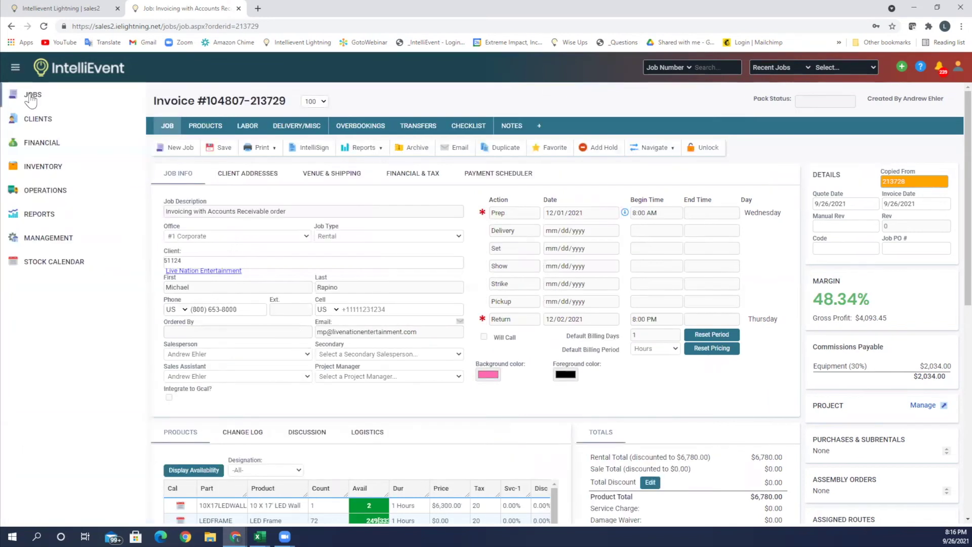
pyautogui.click(40, 215)
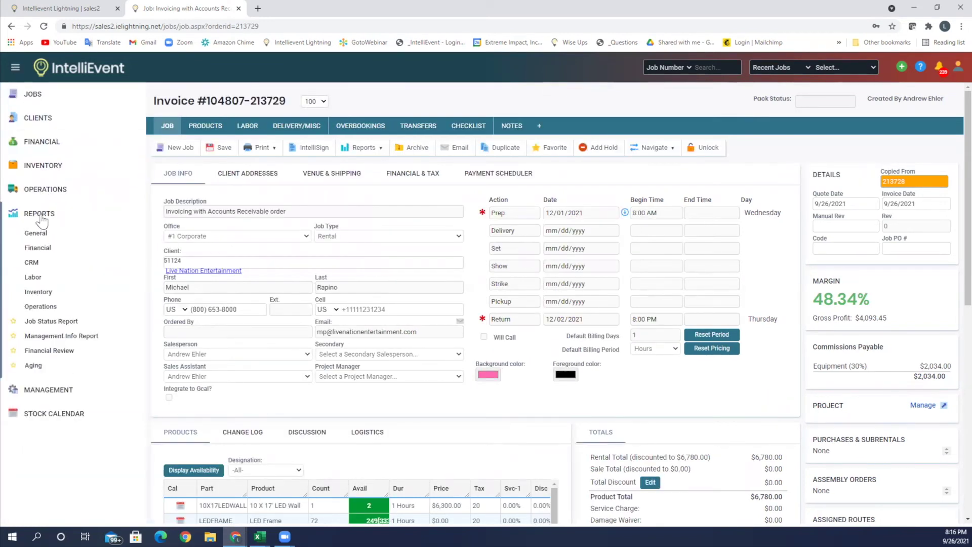
# Step: Open Financial reports and browse the Summary, Receivables and PO/Costing groups
pyautogui.click(39, 248)
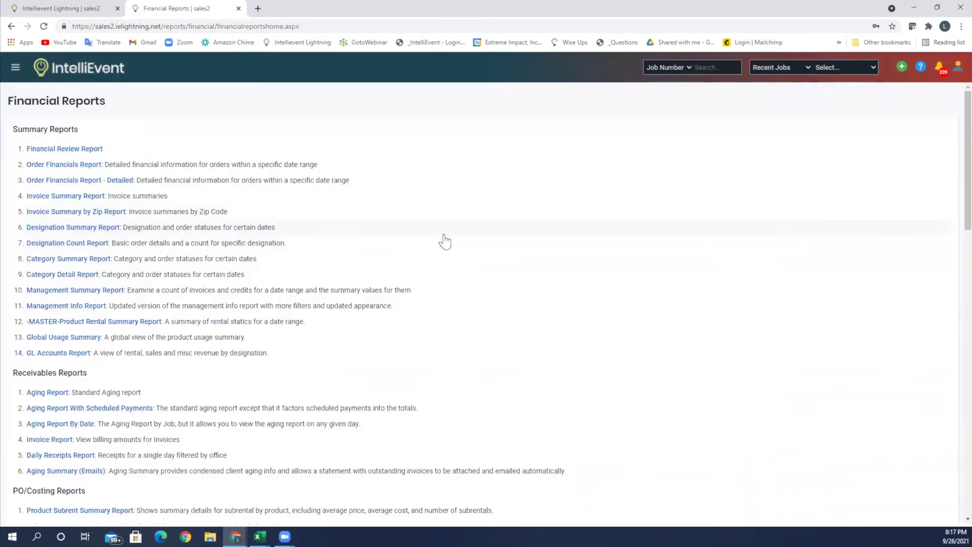
pyautogui.scroll(-2, 445, 239)
pyautogui.scroll(2, 435, 239)
pyautogui.scroll(-3, 321, 302)
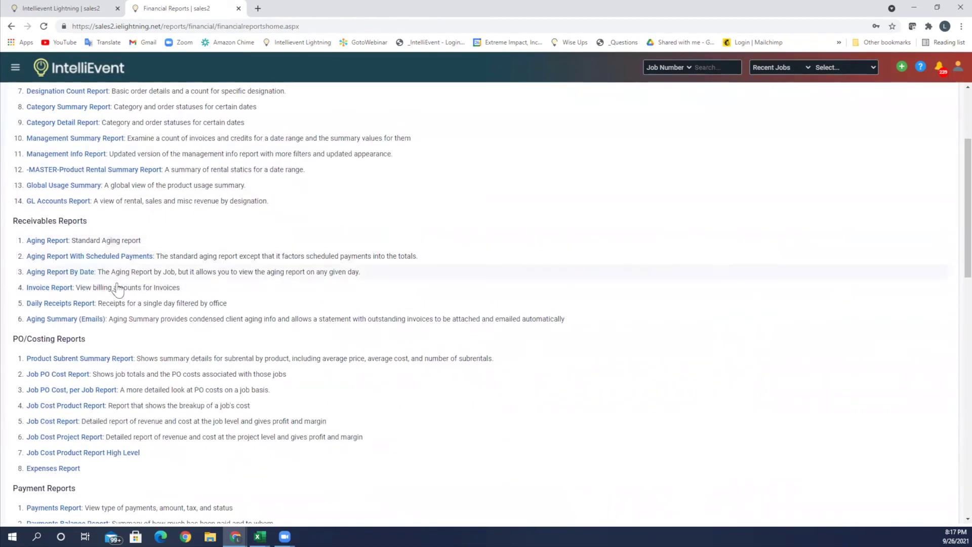
pyautogui.scroll(-1, 165, 293)
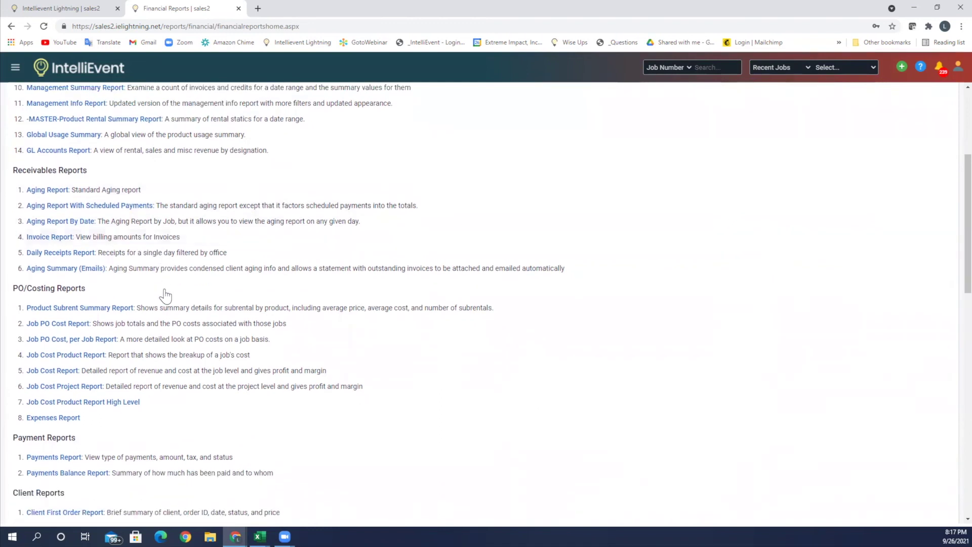
pyautogui.scroll(-2, 165, 296)
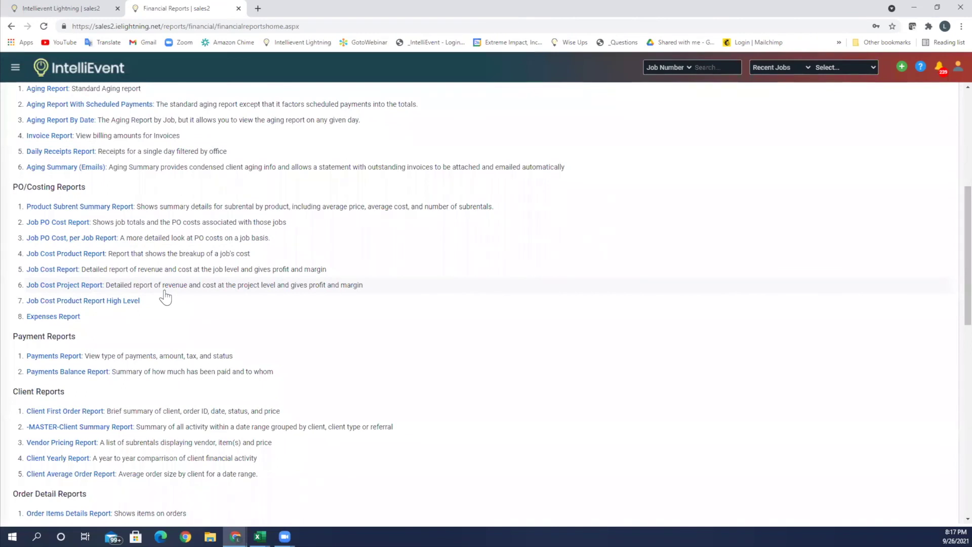
pyautogui.scroll(-3, 165, 296)
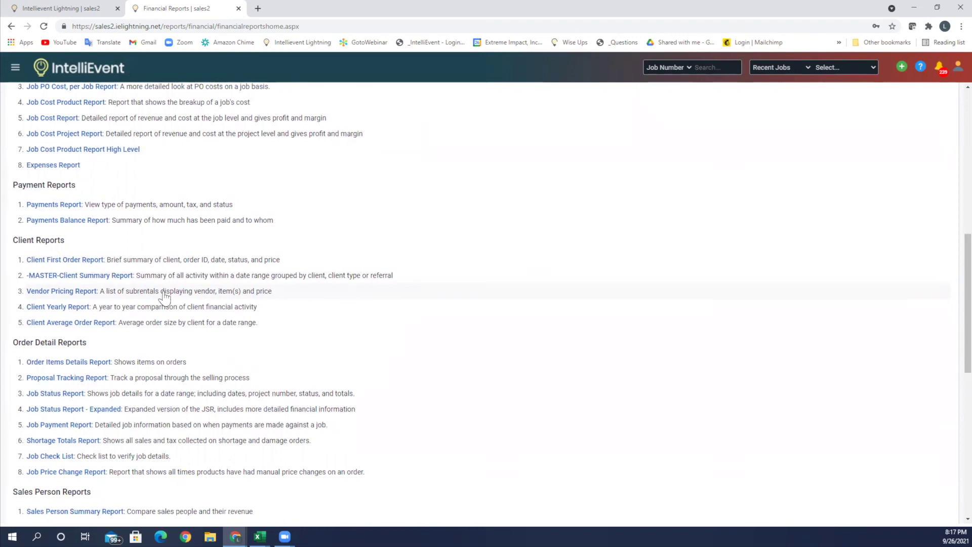
pyautogui.scroll(6, 165, 295)
pyautogui.scroll(3, 165, 296)
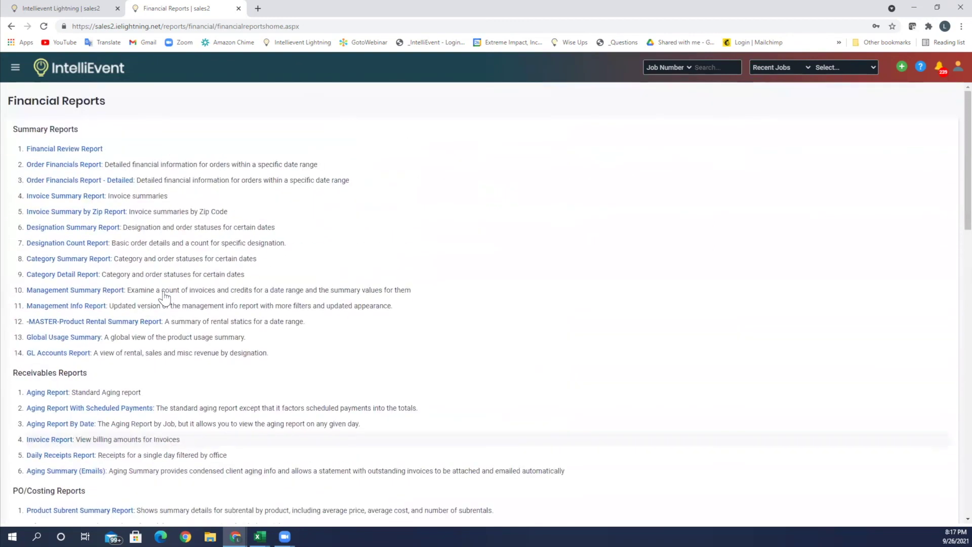